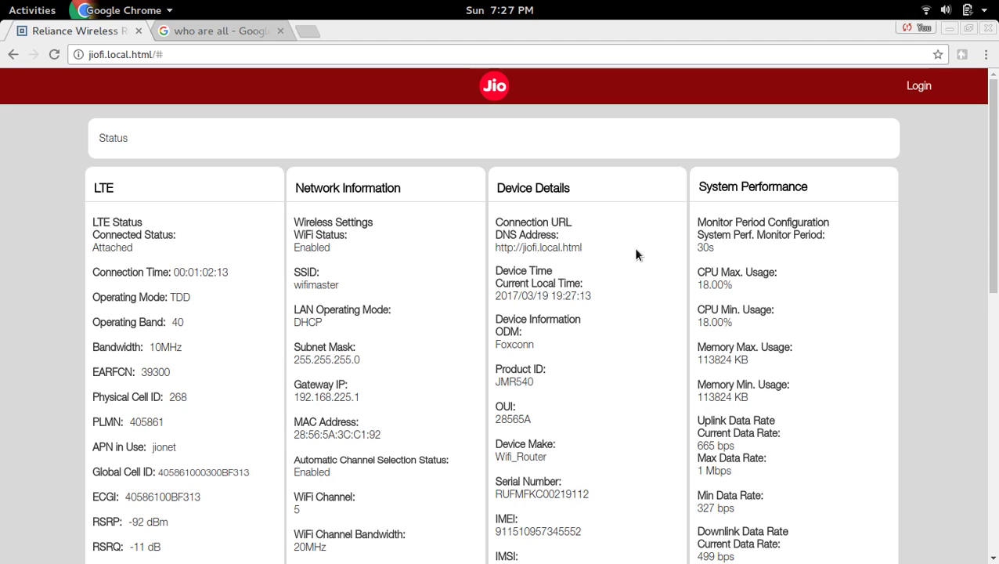
- Reload the JioFi status page from the address bar so the login prompt appears
{"action": "left_click", "coordinate": [356, 55]}
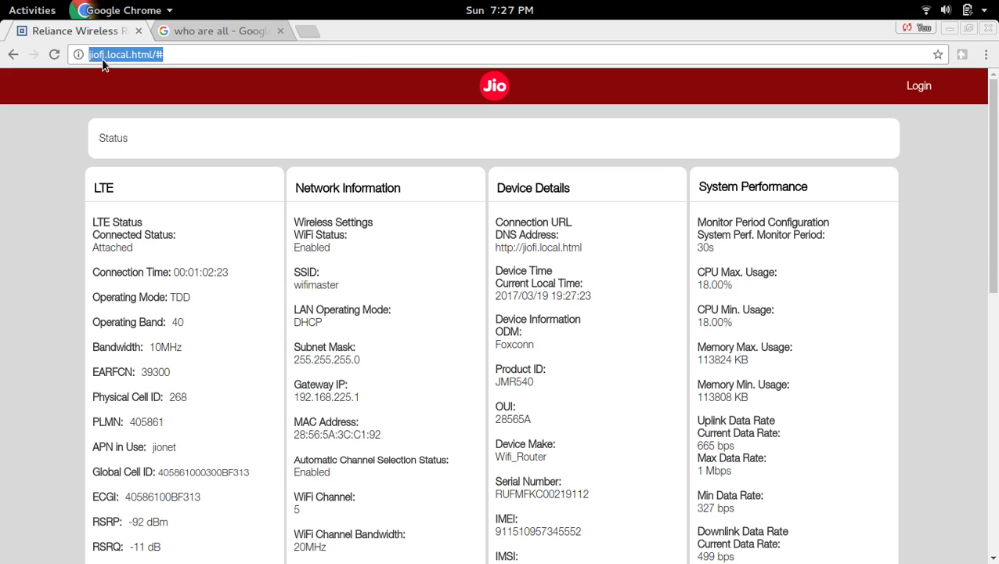
{"action": "left_click", "coordinate": [188, 55]}
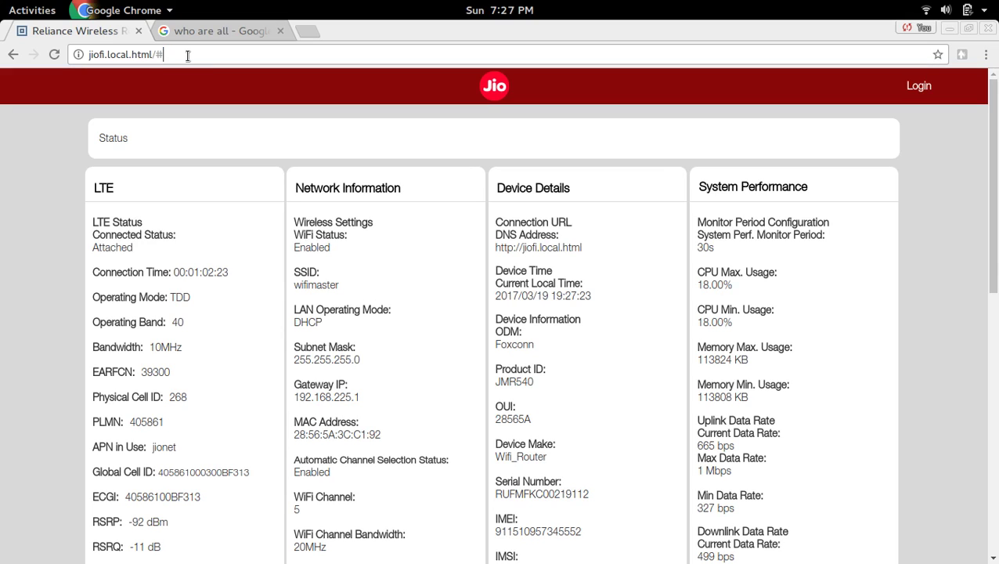
{"action": "key", "text": "Return"}
- Log in as user administrator with the account password, declining the default-credential change
{"action": "left_click", "coordinate": [922, 90]}
{"action": "left_click", "coordinate": [540, 280]}
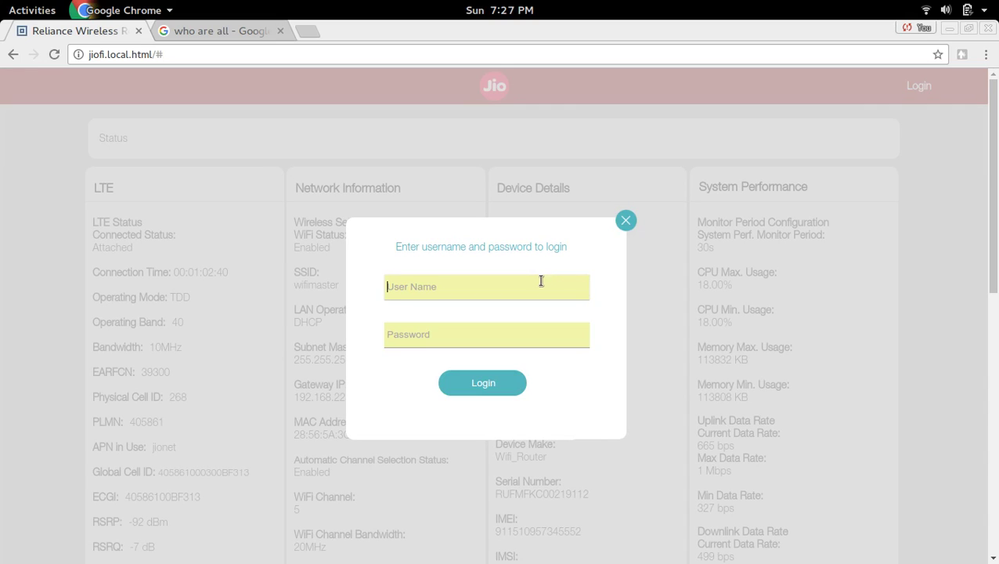
{"action": "type", "text": "a"}
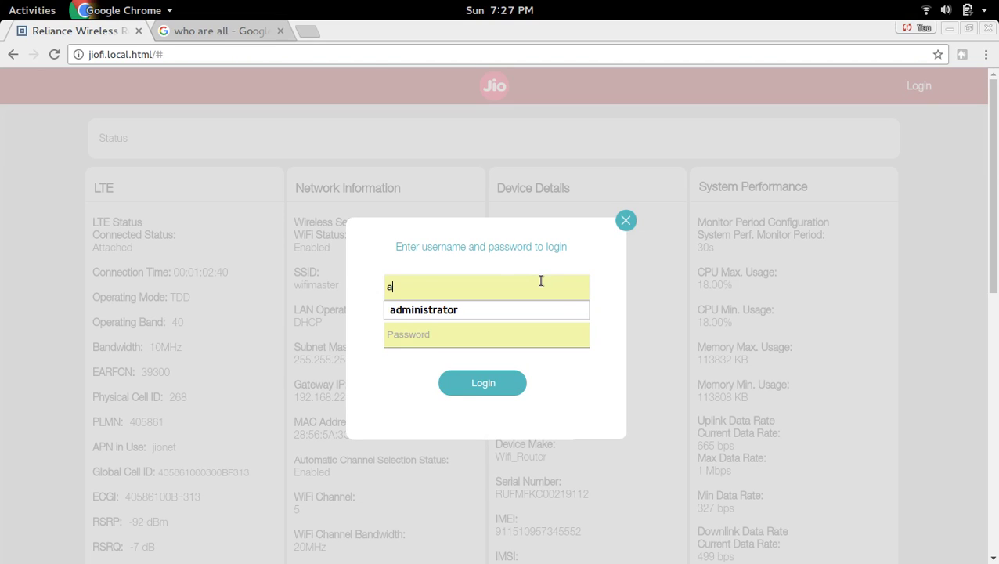
{"action": "key", "text": "Down"}
{"action": "key", "text": "Return"}
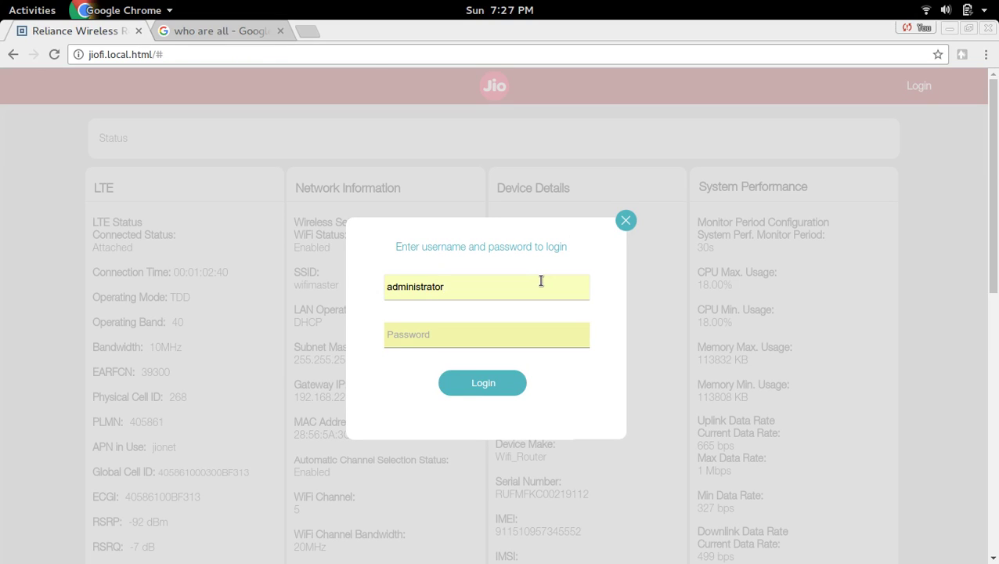
{"action": "key", "text": "Tab"}
{"action": "type", "text": "a"}
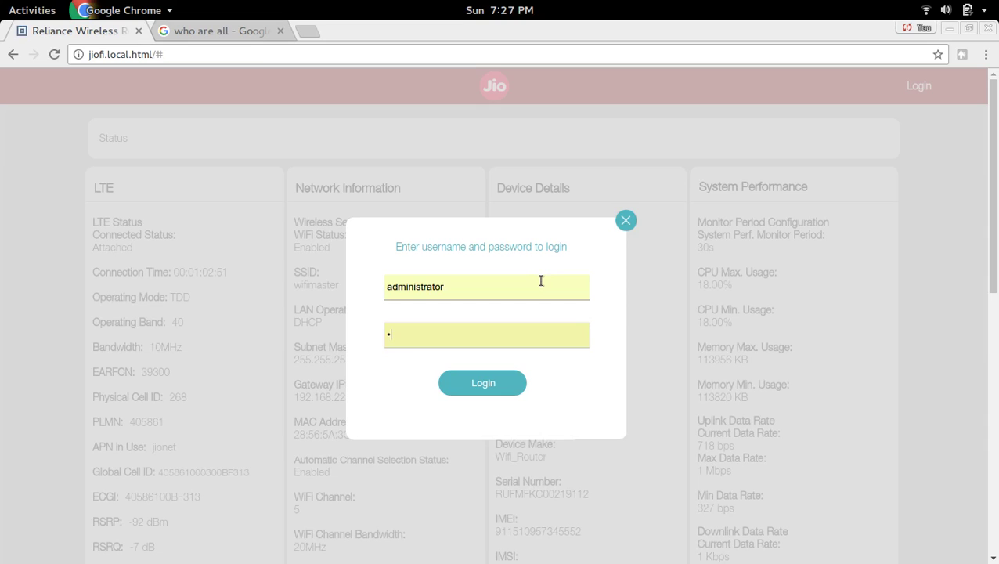
{"action": "type", "text": "dminis"}
{"action": "type", "text": "trator"}
{"action": "left_click", "coordinate": [468, 383]}
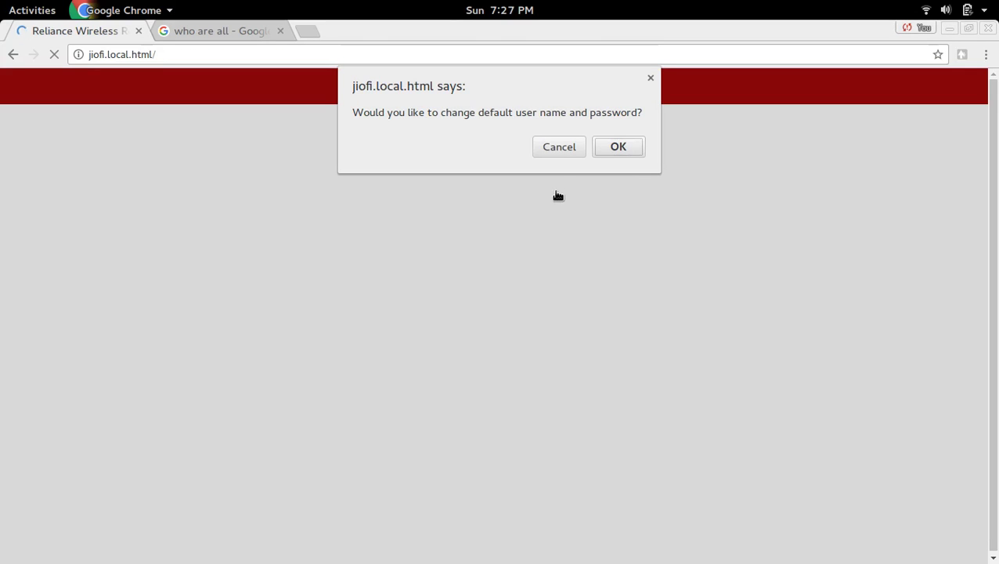
{"action": "left_click", "coordinate": [546, 148]}
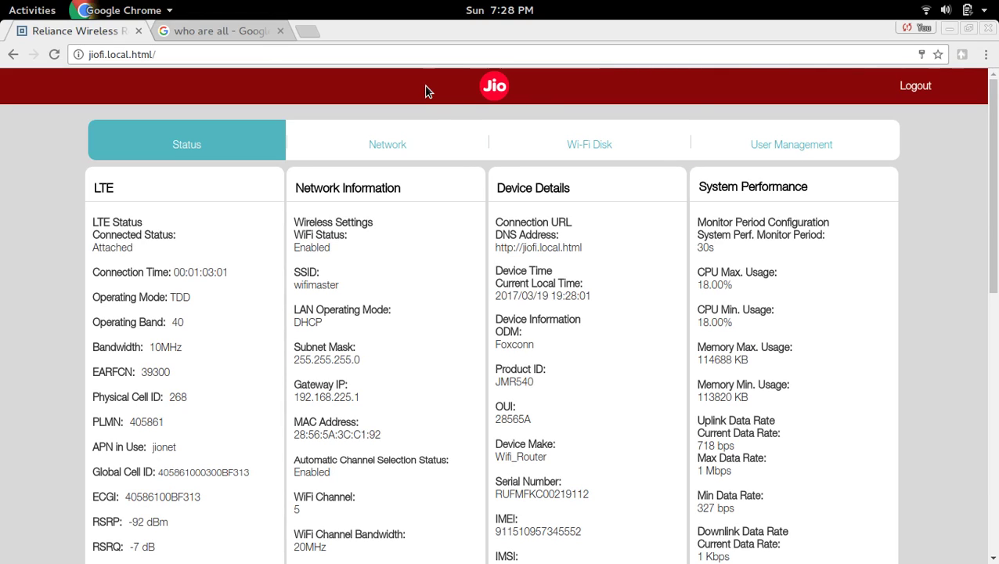
- Open Network > Client List and select the connected device's MAC address for copying
{"action": "left_click", "coordinate": [379, 140]}
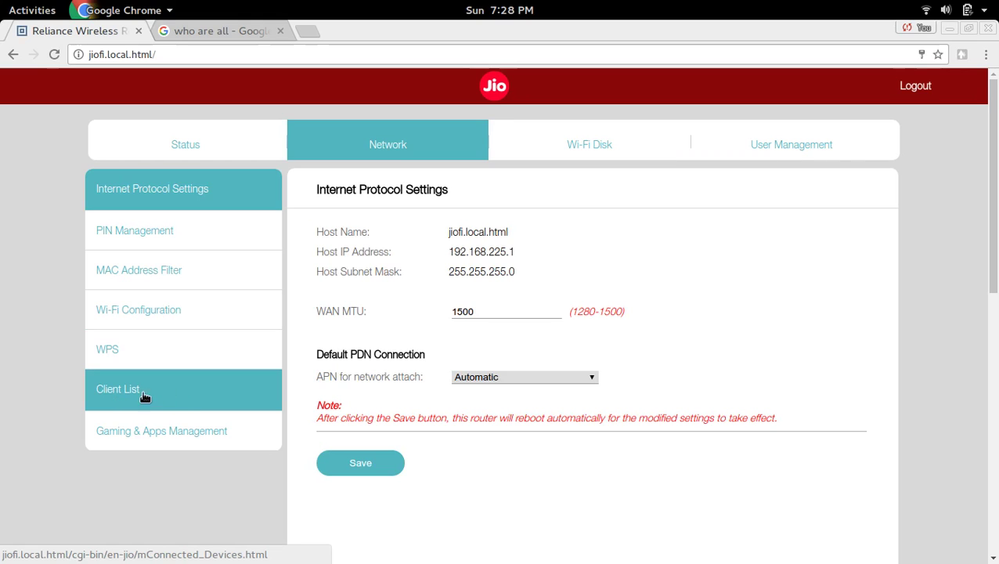
{"action": "left_click", "coordinate": [175, 394]}
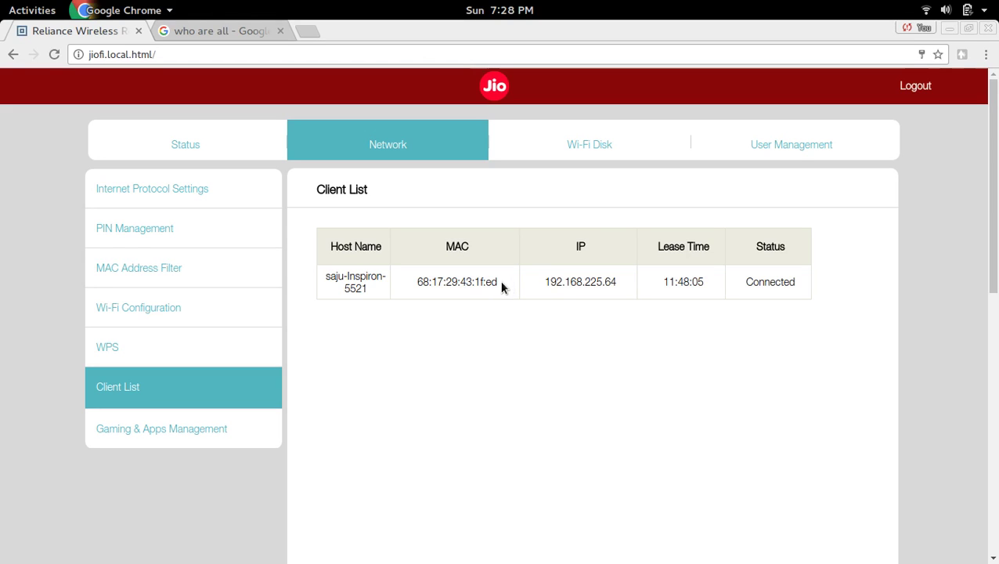
{"action": "left_click_drag", "start_coordinate": [499, 281], "coordinate": [419, 281]}
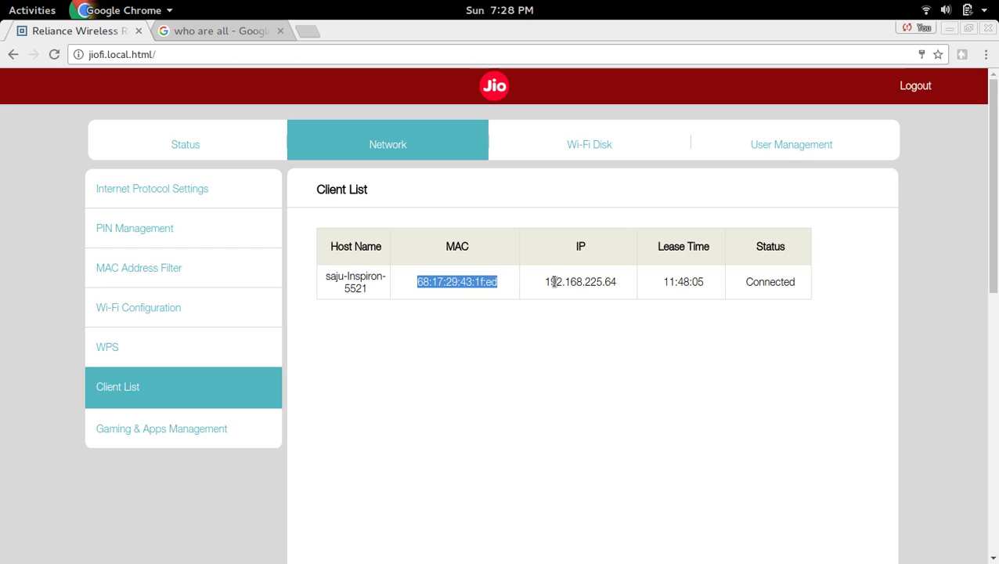
{"action": "left_click_drag", "start_coordinate": [550, 281], "coordinate": [621, 282]}
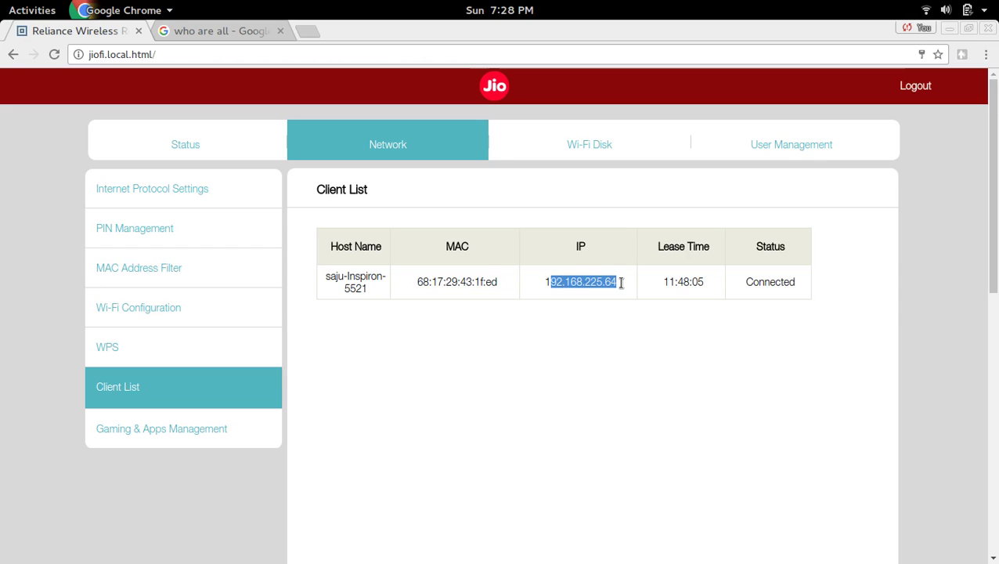
{"action": "left_click", "coordinate": [719, 280]}
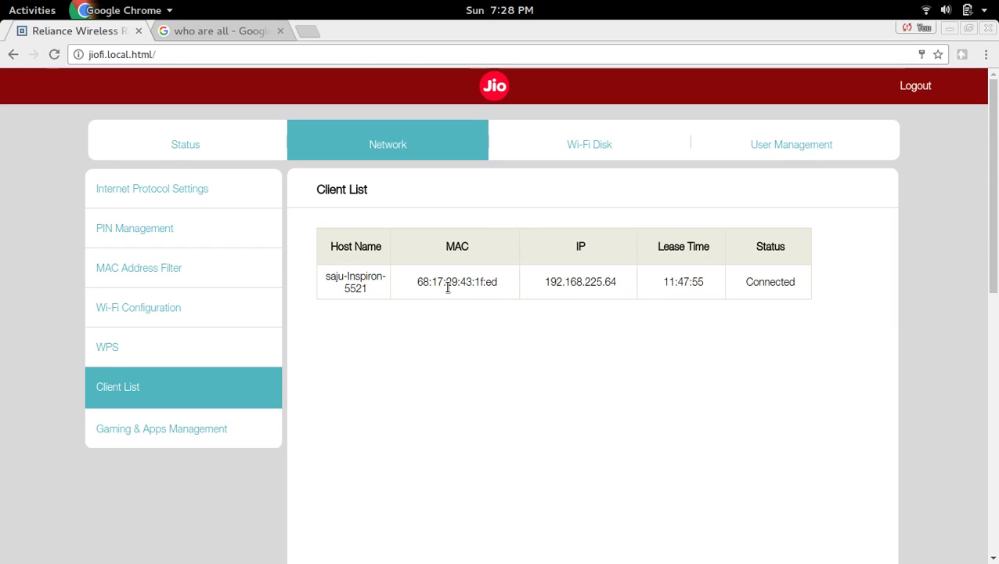
{"action": "left_click_drag", "start_coordinate": [327, 276], "coordinate": [382, 288]}
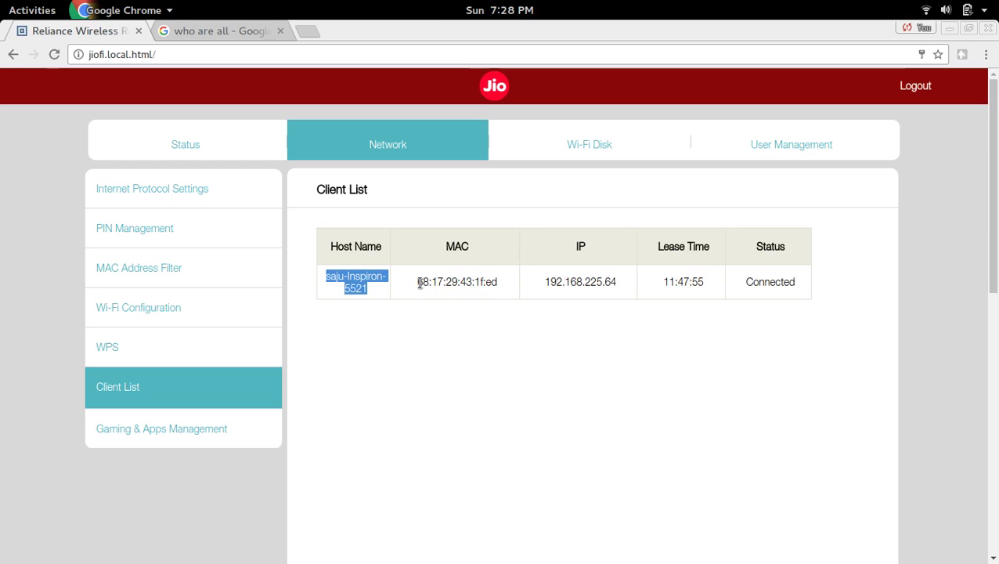
{"action": "left_click_drag", "start_coordinate": [417, 282], "coordinate": [497, 282]}
{"action": "key", "text": "ctrl+c"}
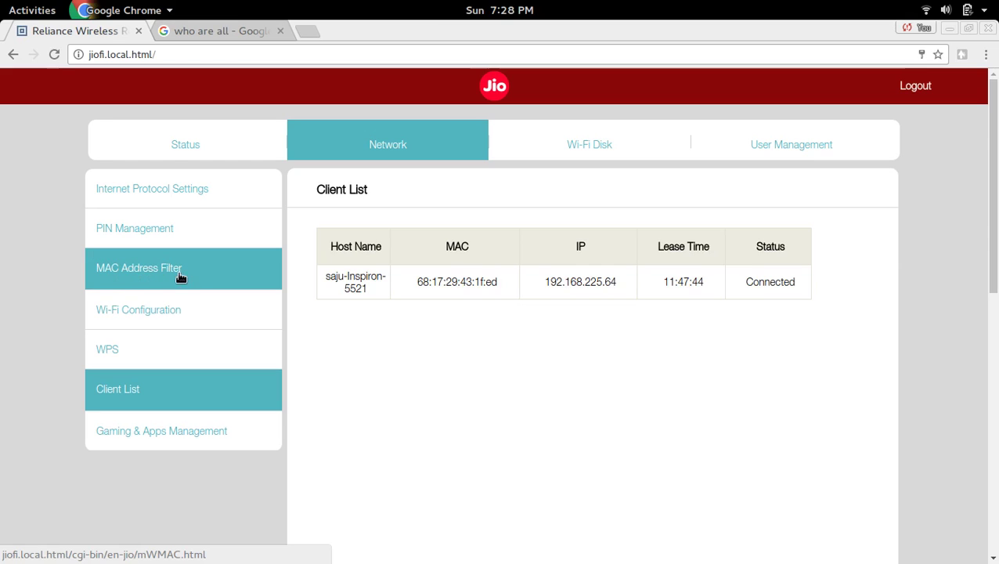
- Open MAC Address Filter and set it to Enabled, leaving the mode on Deny
{"action": "left_click", "coordinate": [159, 273]}
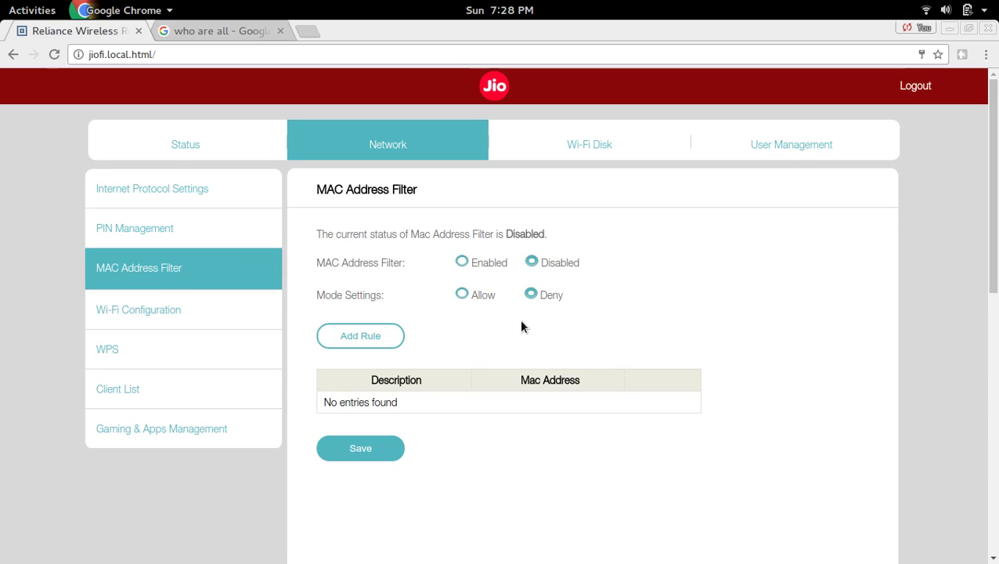
{"action": "left_click", "coordinate": [463, 262]}
- Add a filter rule with description device1 and MAC address 68:17:29:43:1f:e1
{"action": "left_click", "coordinate": [361, 342]}
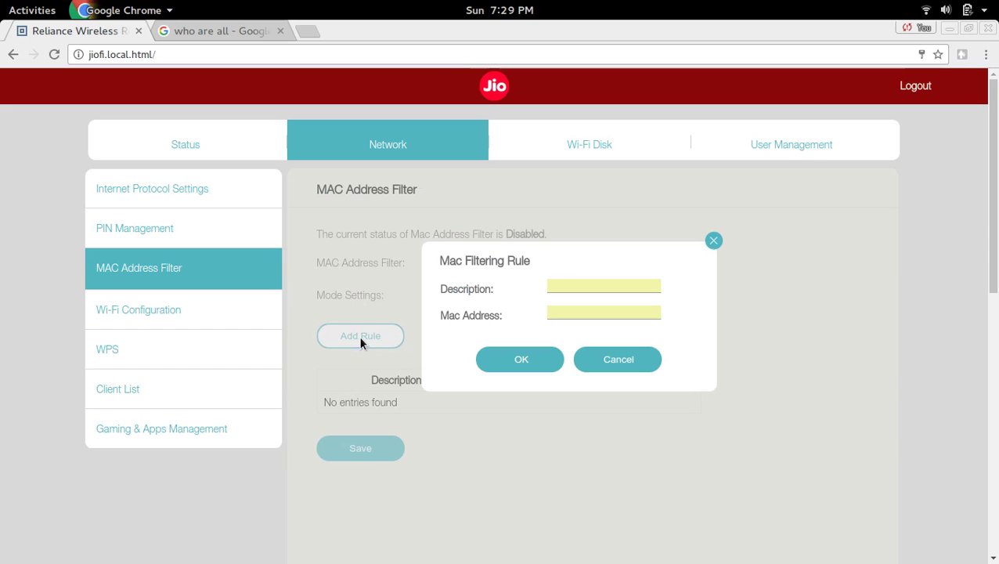
{"action": "left_click", "coordinate": [570, 288]}
{"action": "type", "text": "devi"}
{"action": "type", "text": "ce1"}
{"action": "left_click", "coordinate": [579, 311]}
{"action": "key", "text": "ctrl+v"}
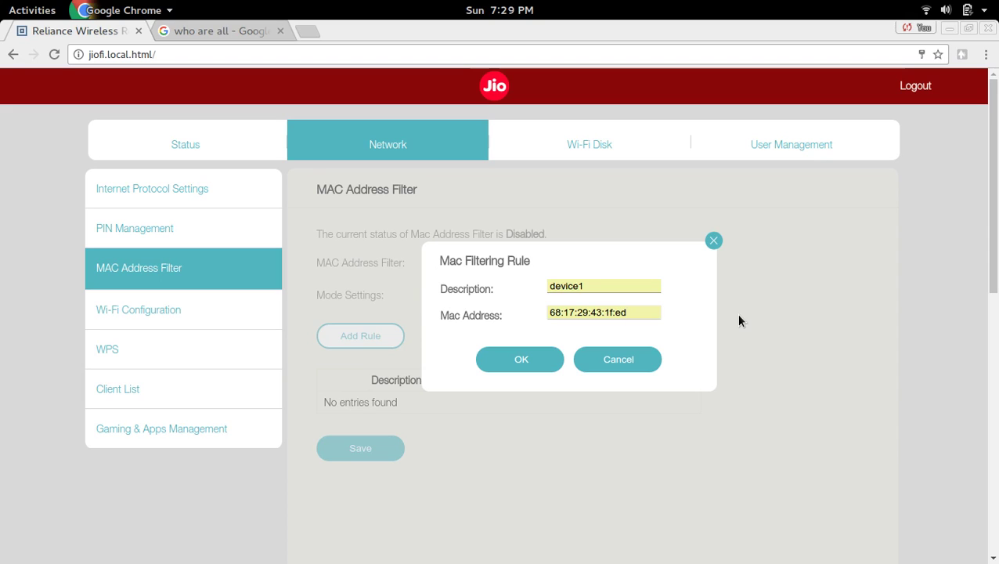
{"action": "key", "text": "BackSpace"}
{"action": "type", "text": "1"}
{"action": "left_click", "coordinate": [521, 360]}
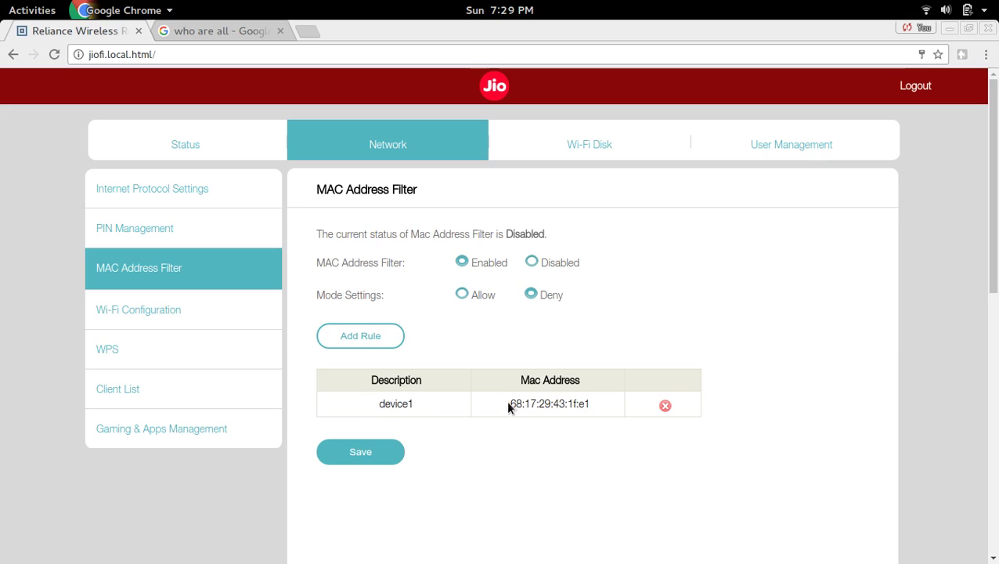
{"action": "left_click_drag", "start_coordinate": [509, 404], "coordinate": [592, 405]}
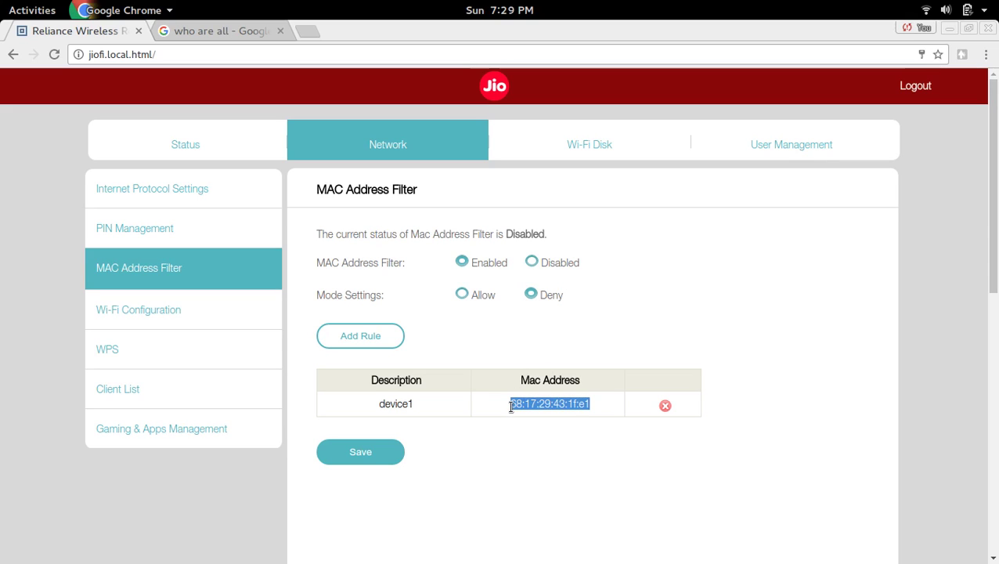
{"action": "mouse_move", "coordinate": [510, 406]}
{"action": "left_mouse_down"}
{"action": "mouse_move", "coordinate": [558, 407]}
{"action": "mouse_move", "coordinate": [507, 404]}
{"action": "left_mouse_up"}
{"action": "left_click", "coordinate": [558, 407]}
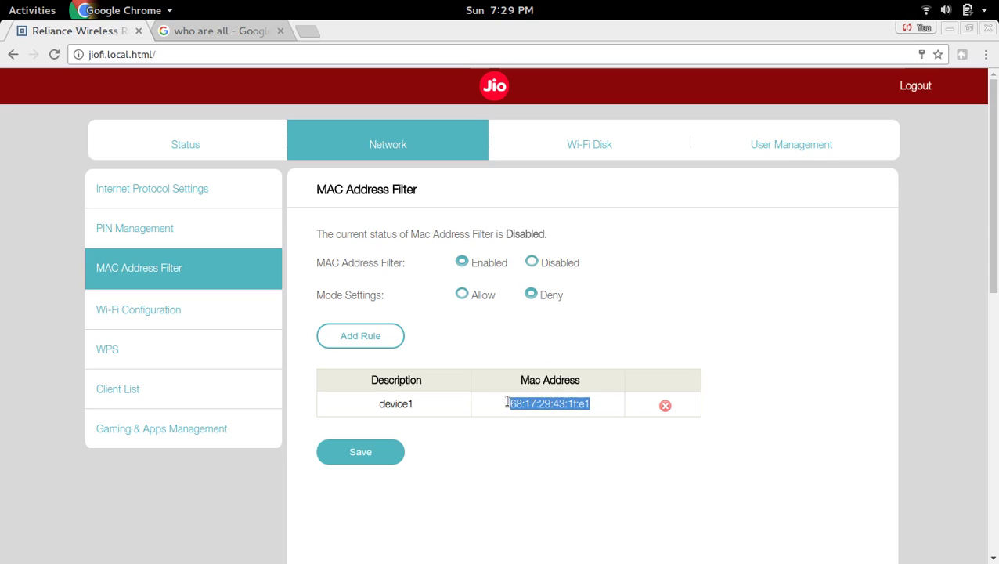
{"action": "left_click", "coordinate": [462, 295]}
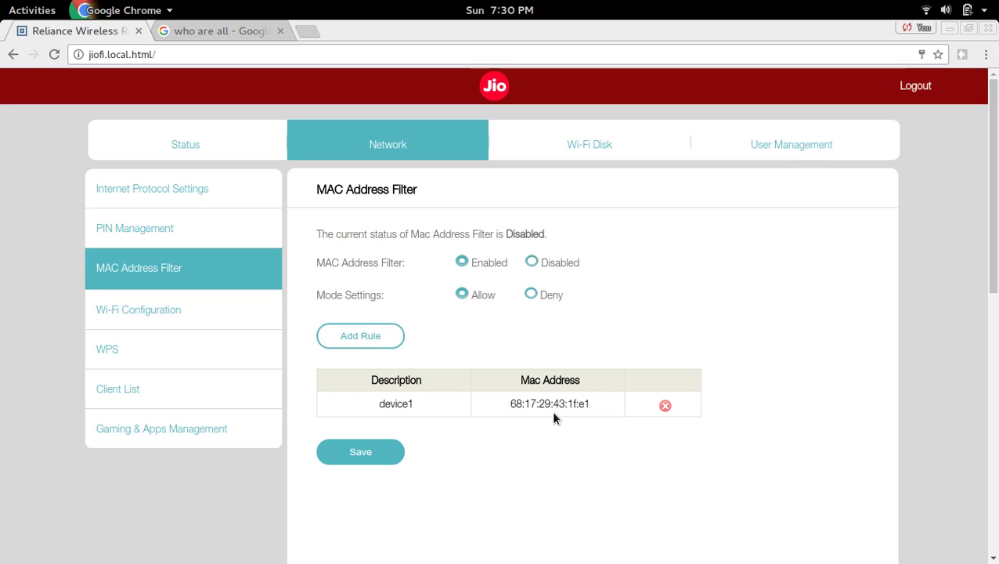
{"action": "left_click_drag", "start_coordinate": [592, 404], "coordinate": [505, 404]}
{"action": "left_click", "coordinate": [530, 295]}
{"action": "left_click_drag", "start_coordinate": [510, 404], "coordinate": [593, 403]}
{"action": "left_click", "coordinate": [512, 463]}
- Save the MAC filter settings, then highlight parts of device1's blocked MAC address
{"action": "left_click", "coordinate": [372, 454]}
{"action": "left_click_drag", "start_coordinate": [589, 402], "coordinate": [508, 404]}
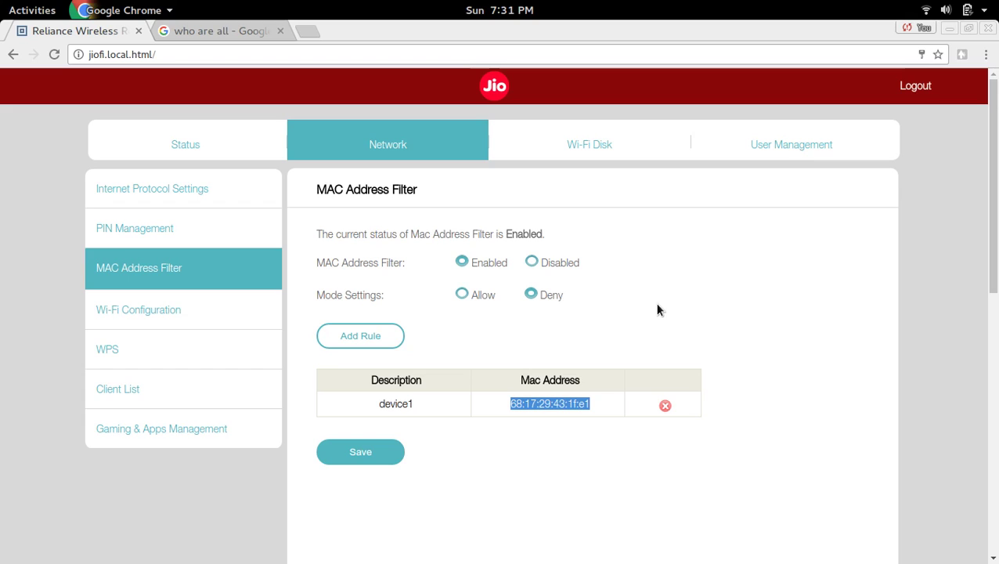
{"action": "double_click", "coordinate": [544, 403]}
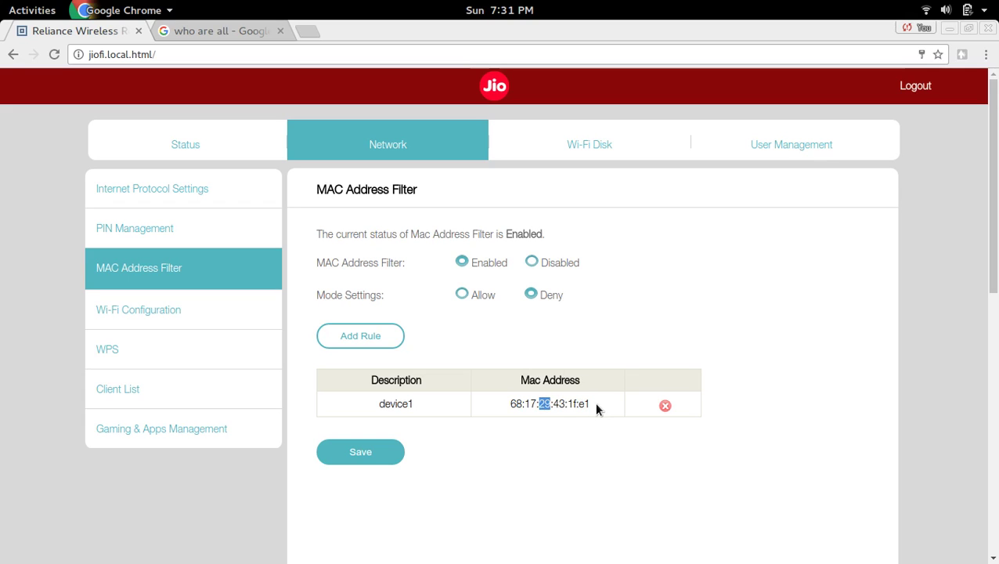